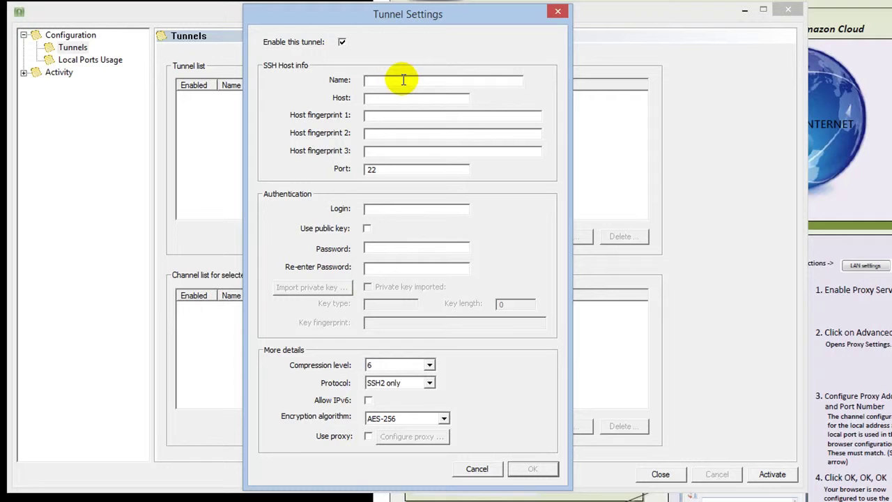
Step: Name the tunnel "Anywhere to Amazon Cloud SSH Server" and paste the copied Amazon server address as its host, keeping port 22
type("loud SSH Server")
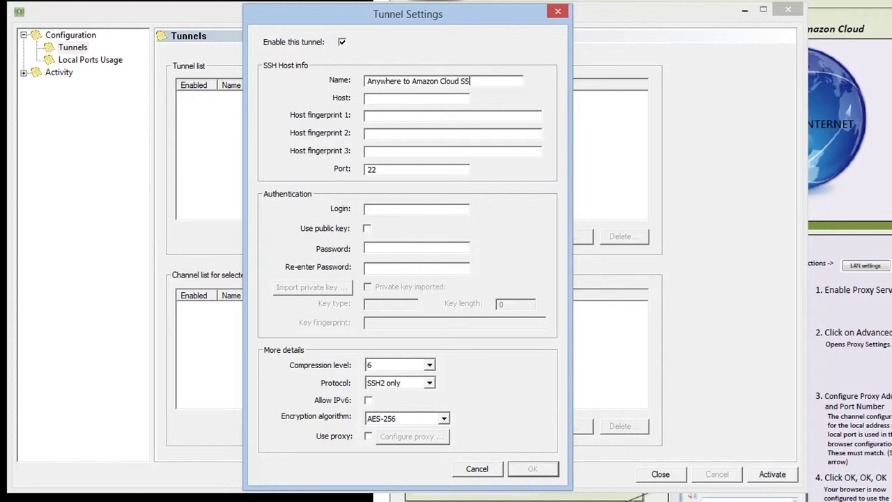
right_click(374, 102)
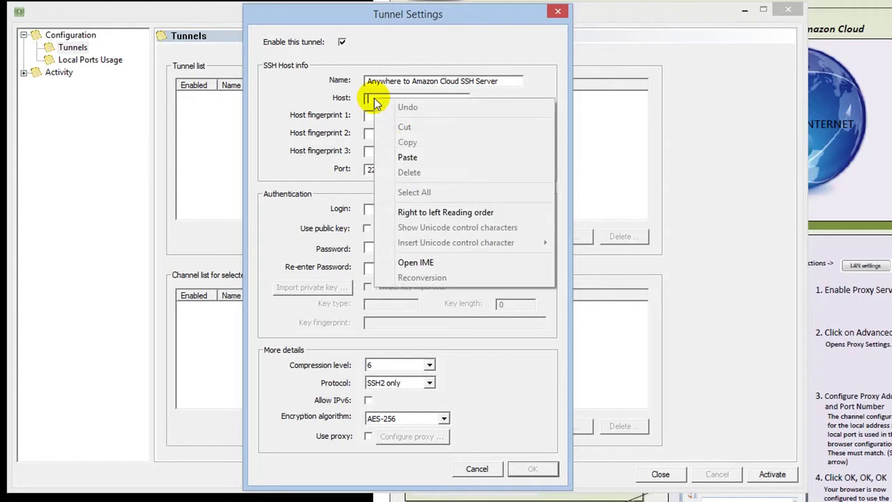
left_click(408, 156)
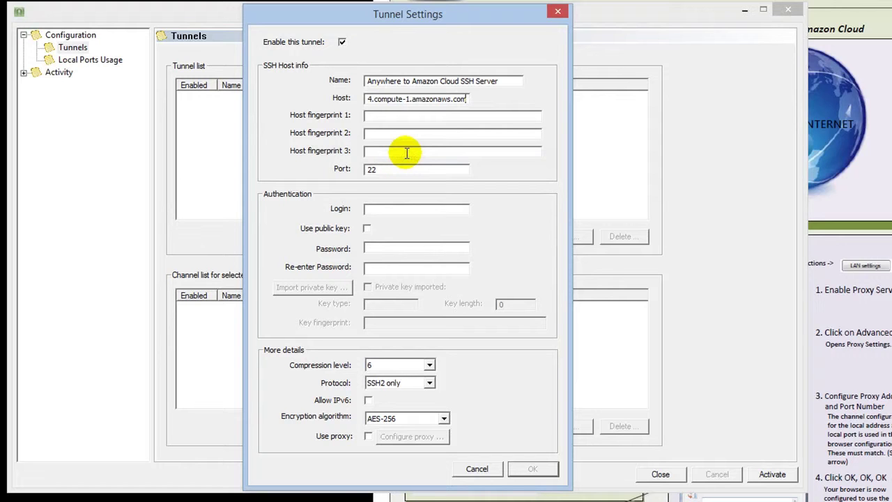
left_click_drag(394, 168, 336, 174)
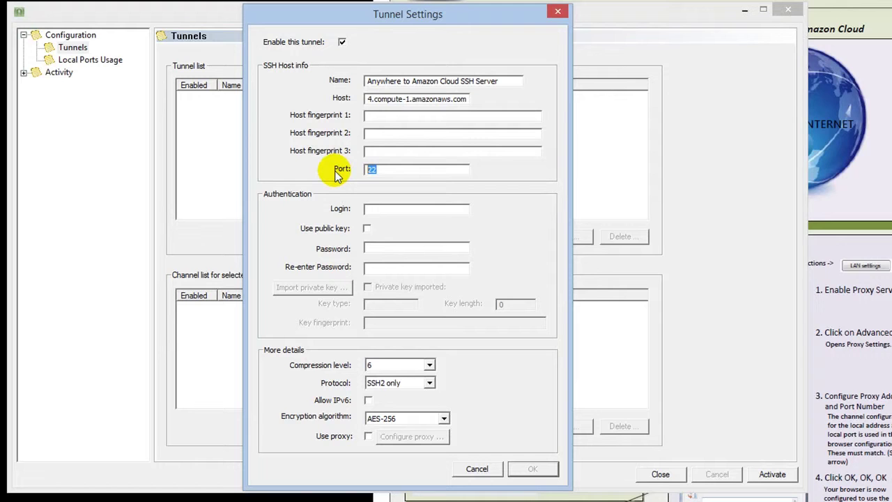
Step: Set the tunnel's login to ubuntu and enable public key authentication
left_click(373, 208)
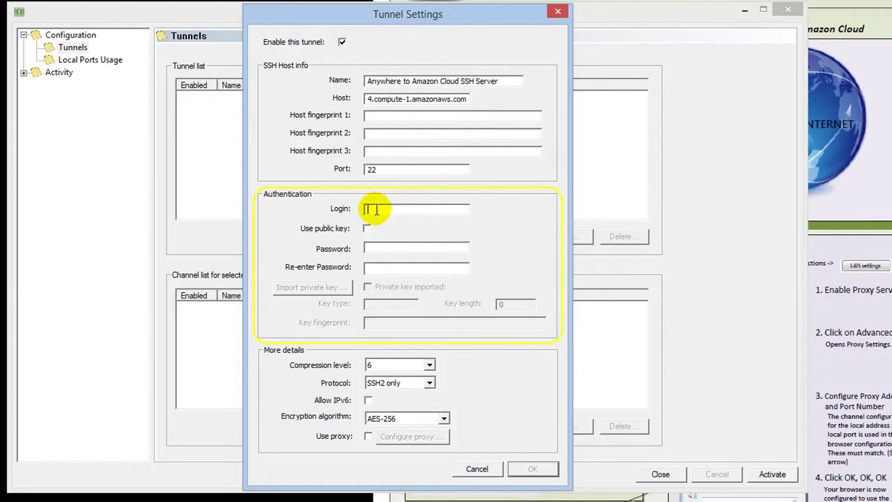
type("ubuntu")
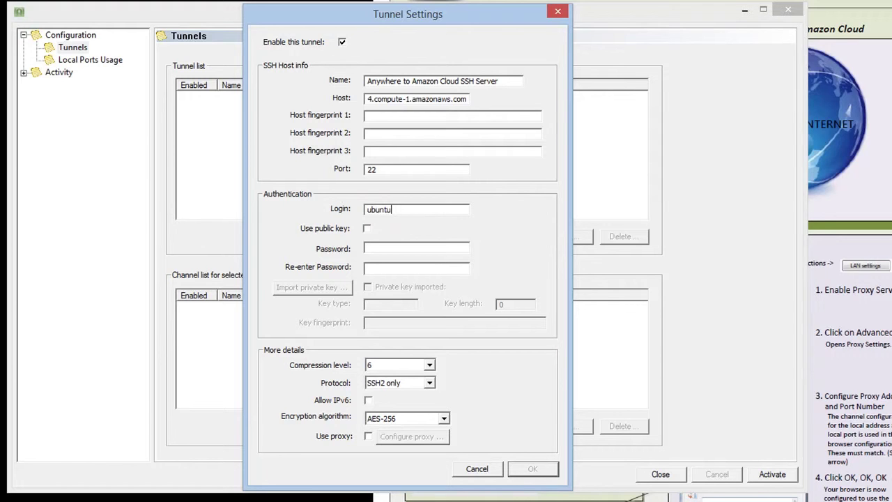
left_click(367, 229)
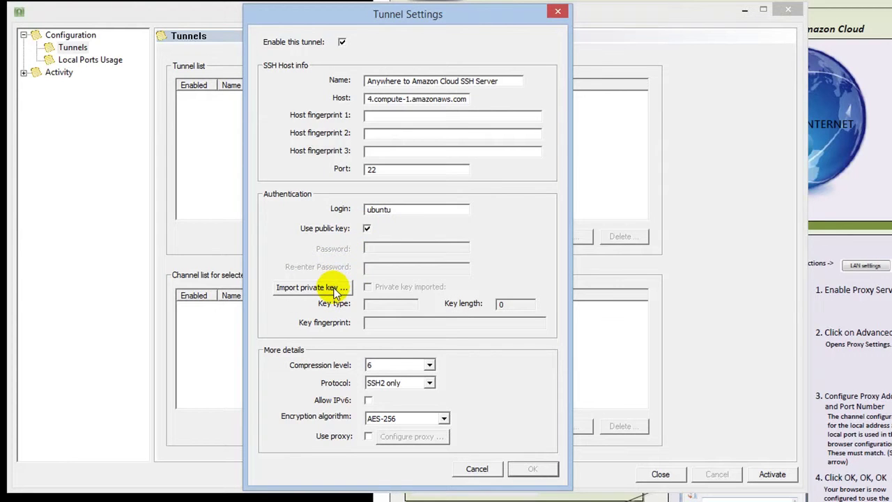
Step: Import the Amazon private key file, entering and repeating its password, and save the tunnel settings
left_click(335, 289)
left_click(561, 227)
left_click(439, 179)
left_click(566, 355)
left_click(390, 246)
type("************")
key("Tab")
type("************")
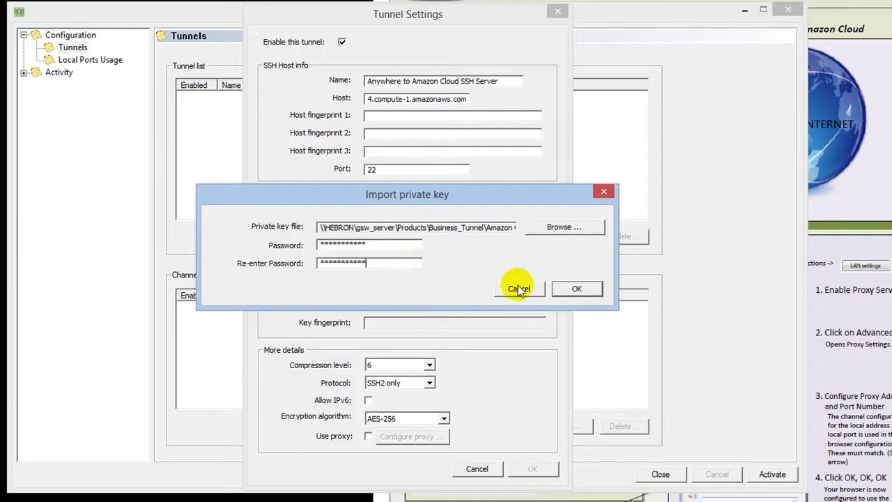
left_click(576, 289)
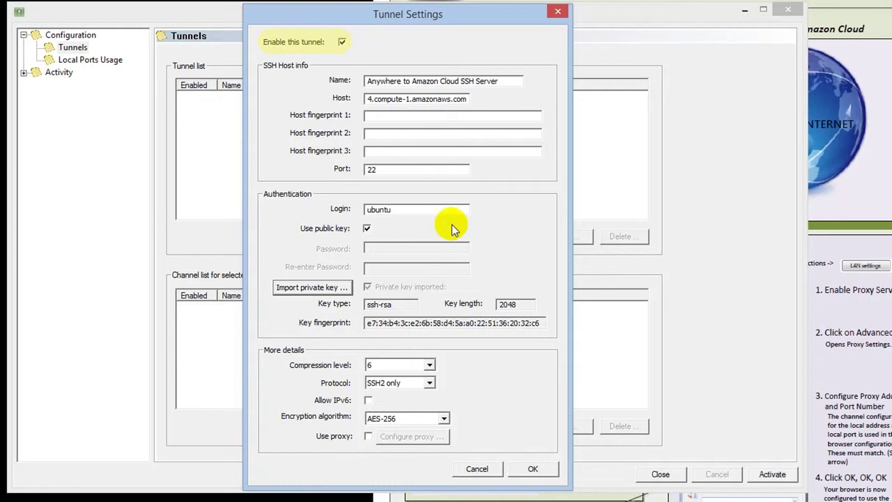
left_click(531, 469)
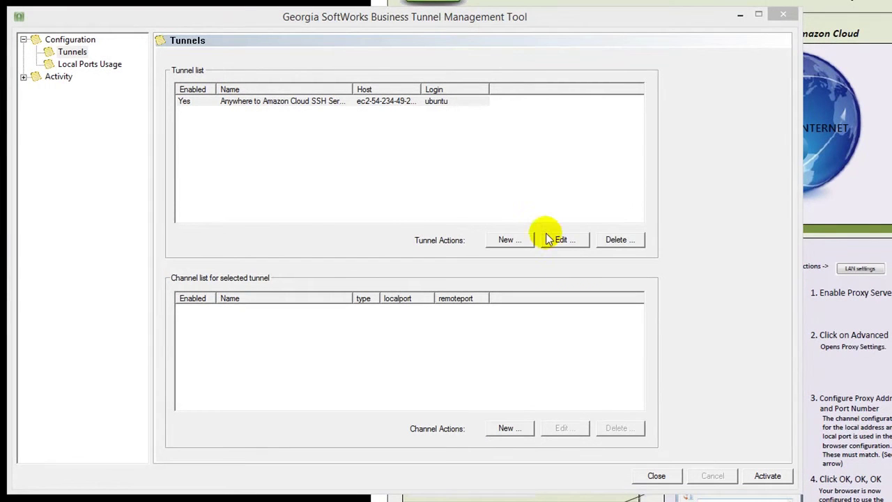
Step: Add a channel named "Browsing using Amazon Cloud" to the Amazon Cloud tunnel, with Dynamic forwarding
left_click(402, 103)
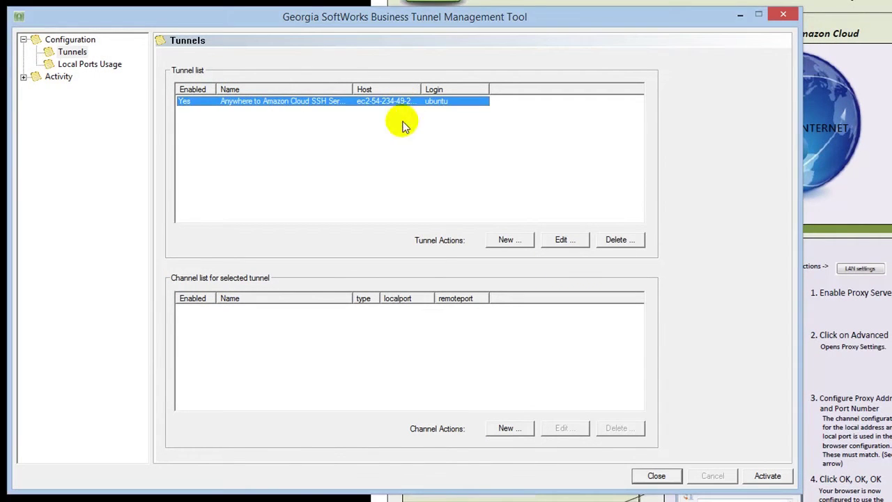
left_click(520, 431)
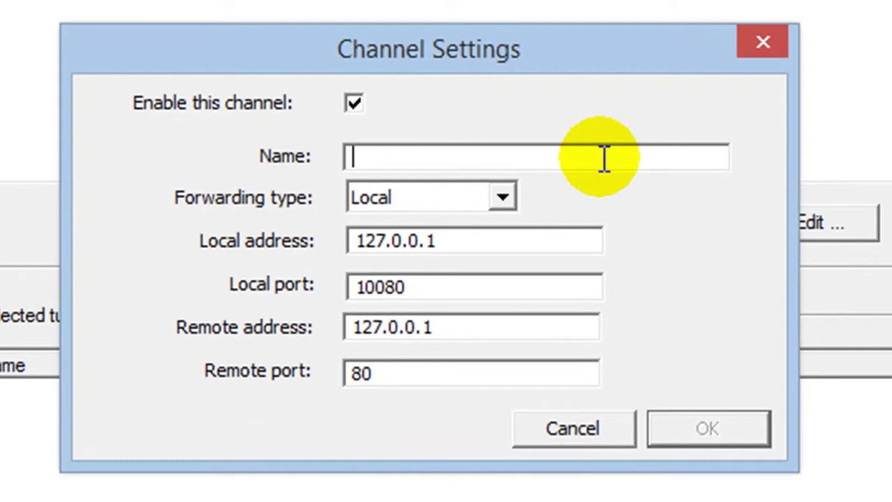
type("Browsing using Amazon Cloud")
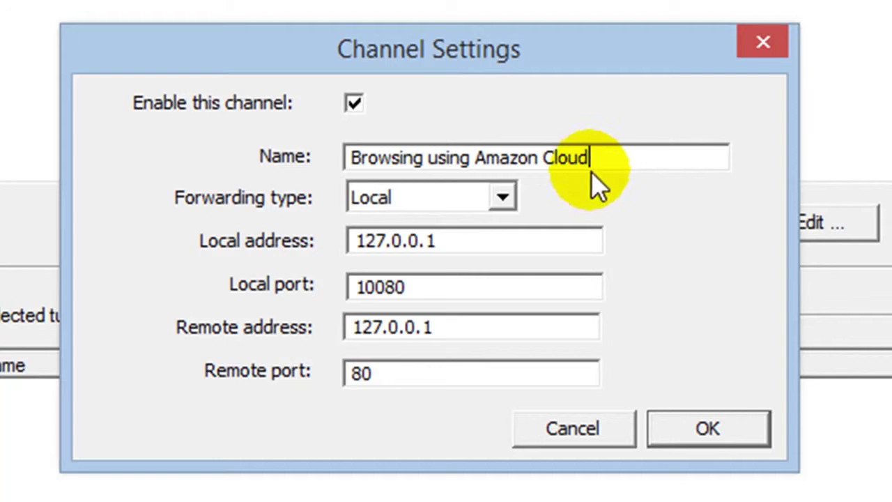
left_click(501, 200)
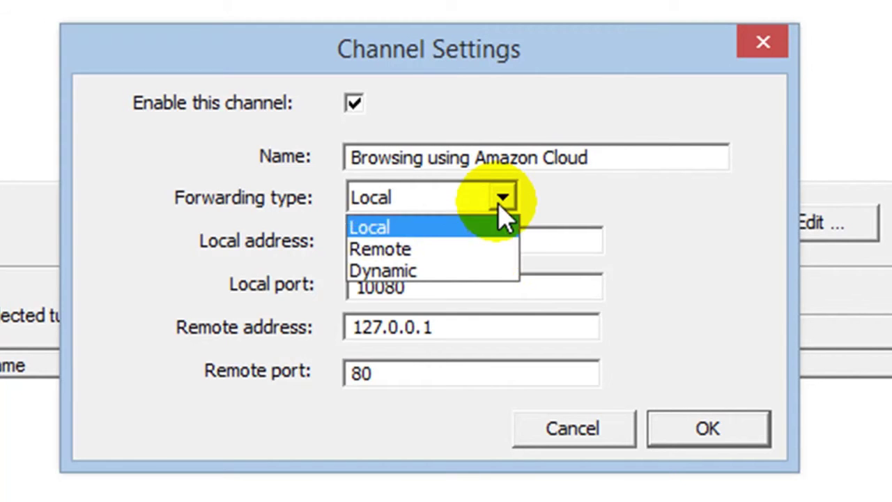
left_click(480, 272)
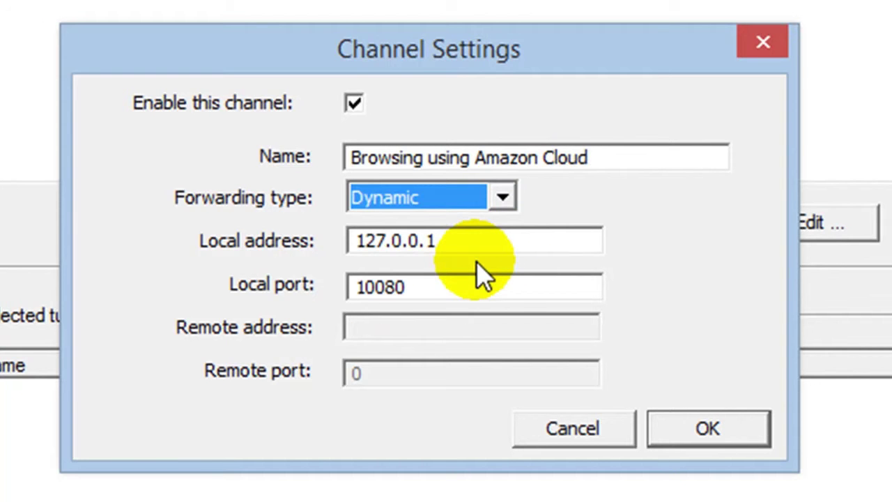
Step: Set the channel's local address to 127.0.0.1 and local port to 10080, save it and activate the configuration
left_click_drag(480, 241, 285, 241)
type("127.0.0.1")
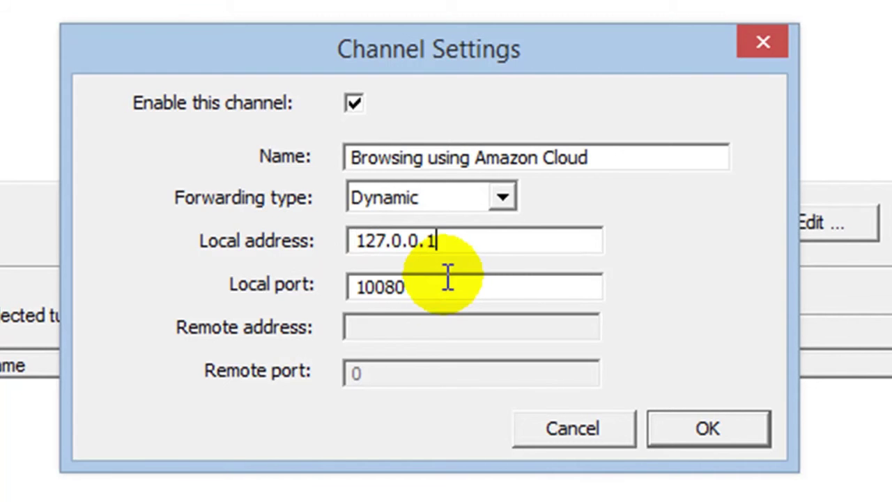
key("Tab")
type("10080")
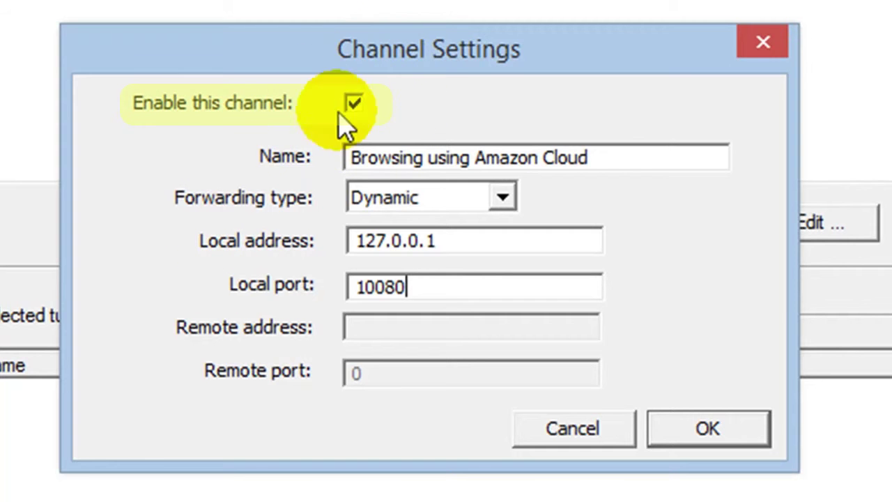
left_click(678, 413)
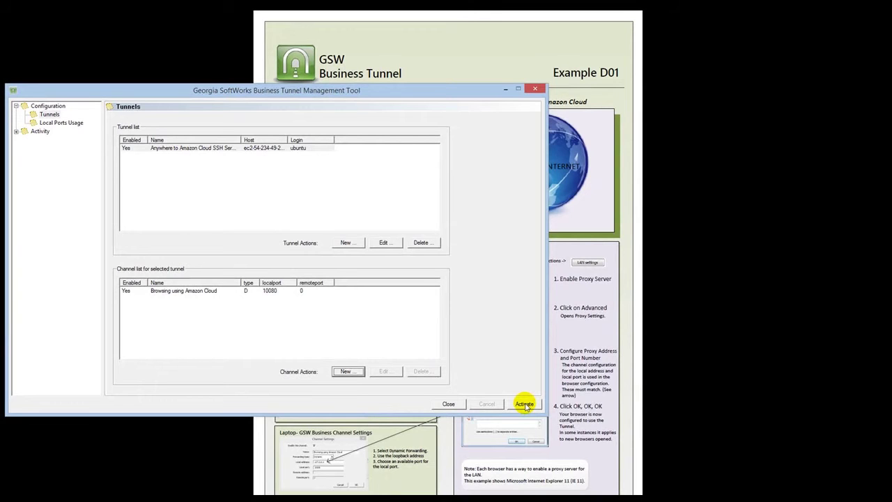
left_click(524, 404)
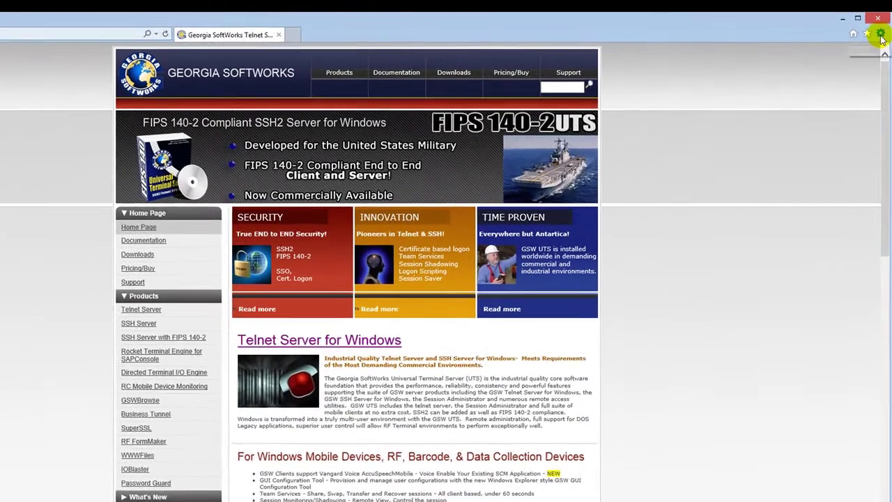
Step: In Internet Explorer's LAN settings, enable the use of a proxy server for the LAN
left_click(882, 28)
left_click(794, 200)
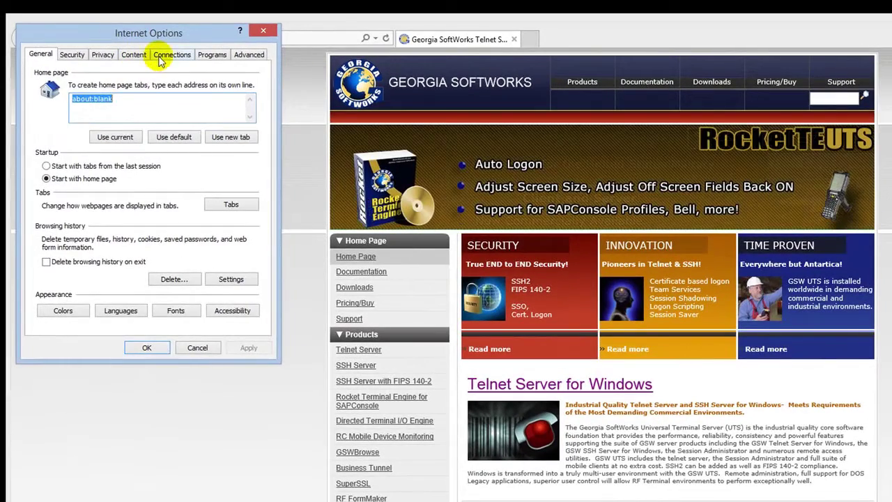
left_click(167, 55)
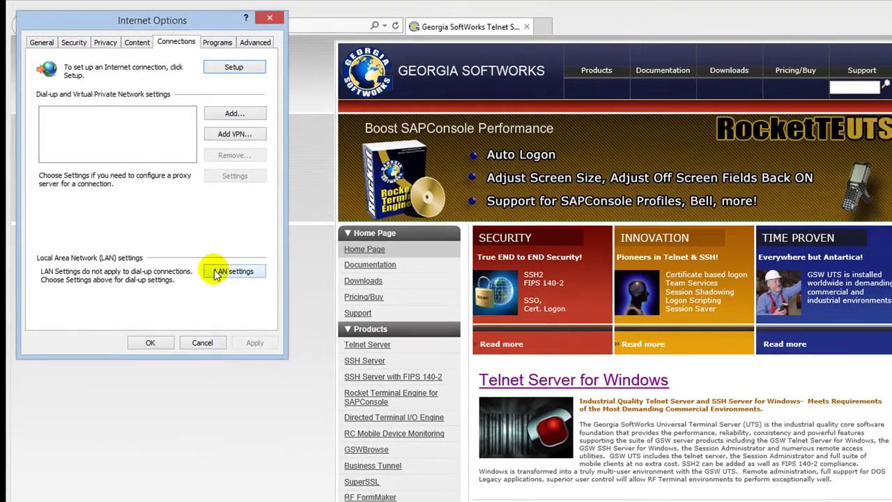
left_click(216, 278)
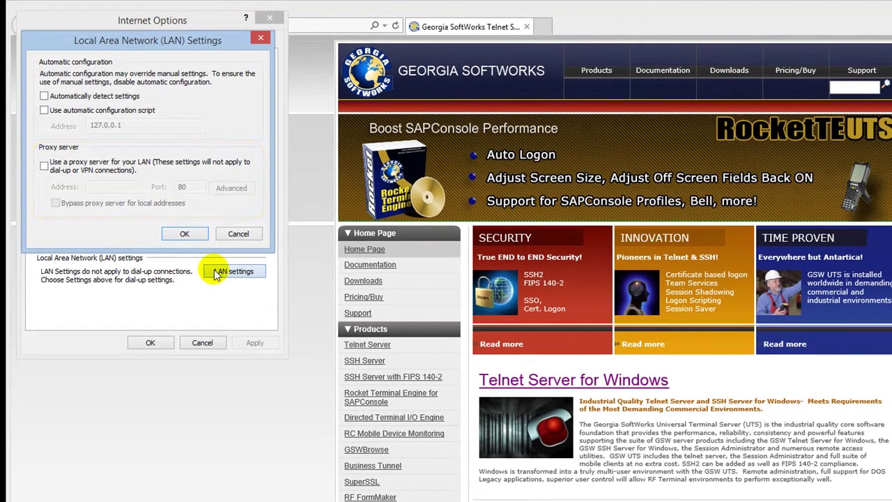
left_click(45, 169)
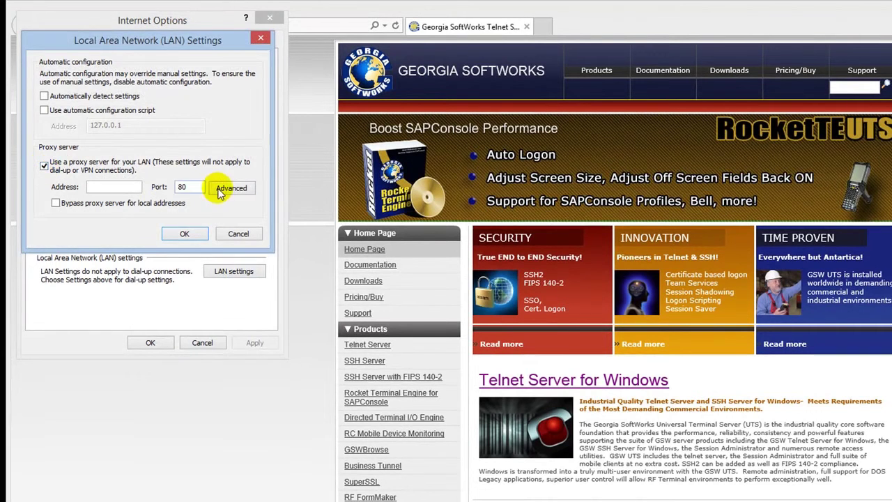
Step: Set the SOCKS proxy to 127.0.0.1 with port 10080 in the advanced proxy settings and confirm all the open option dialogs
left_click(224, 190)
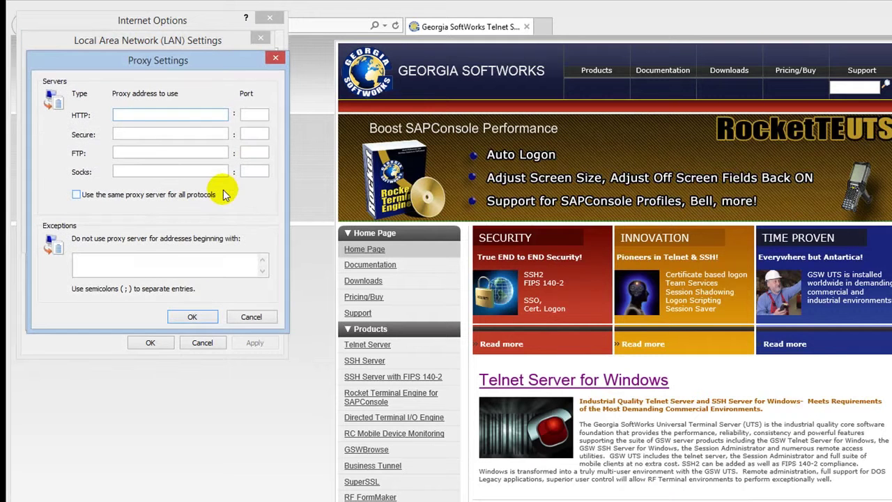
left_click(151, 173)
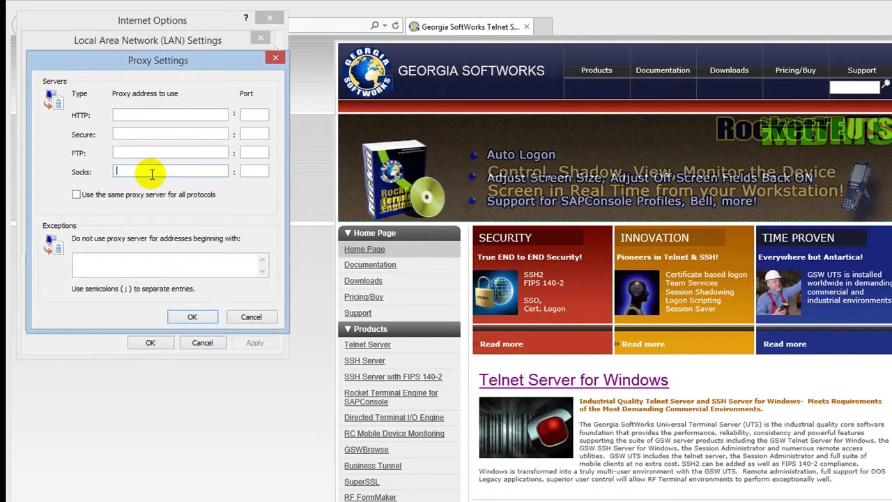
type("127.")
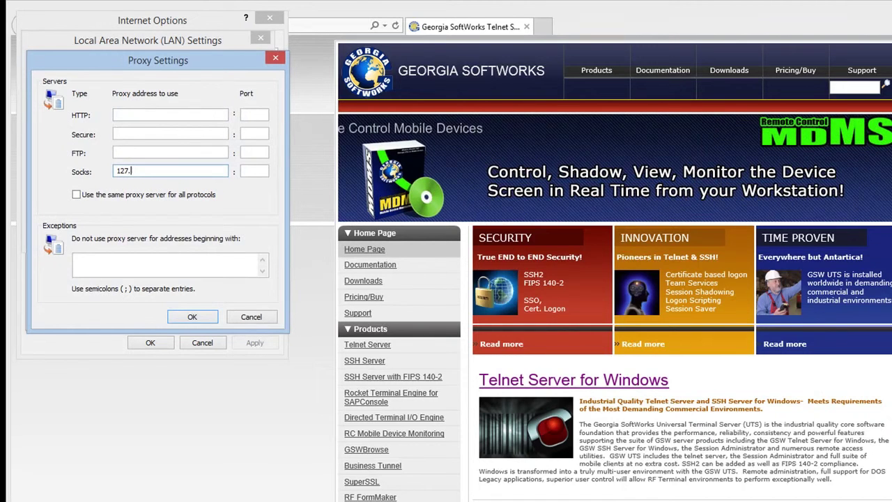
type("0.0.")
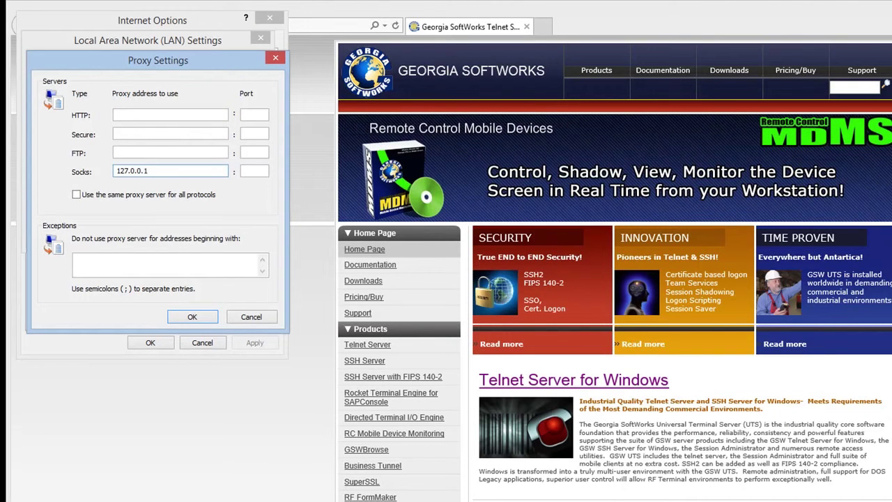
left_click(247, 173)
type("1080")
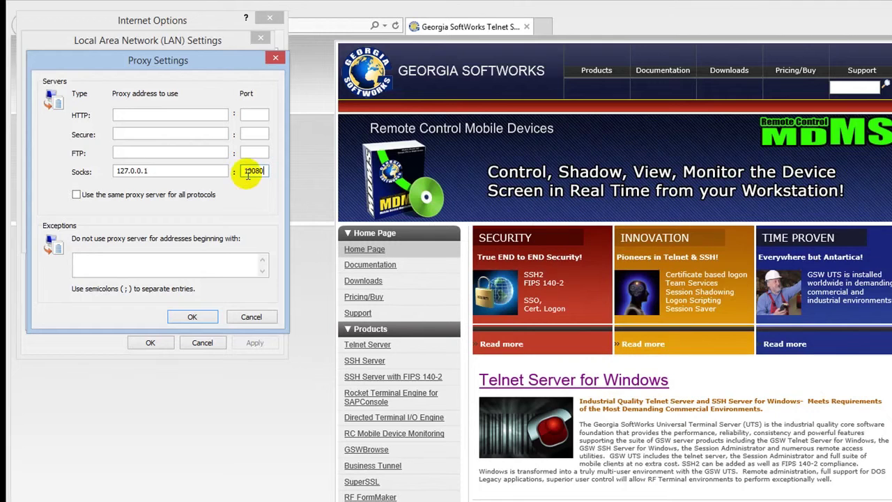
left_click(193, 316)
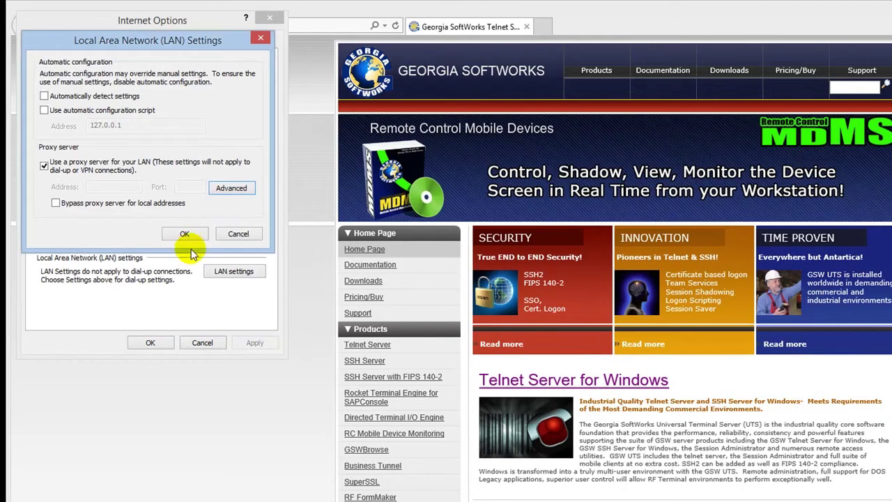
left_click(185, 232)
left_click(149, 342)
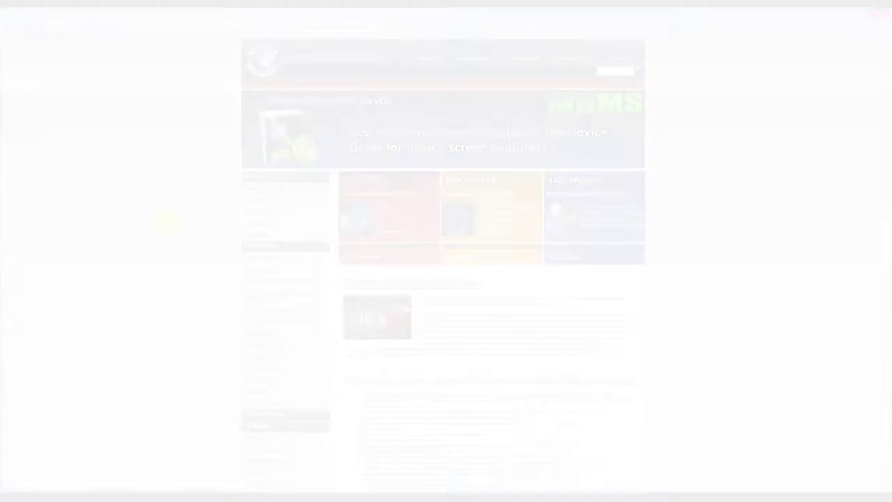
Step: In the Business Tunnel Management Tool, examine the tunnel activity and the channel activity
left_click(25, 129)
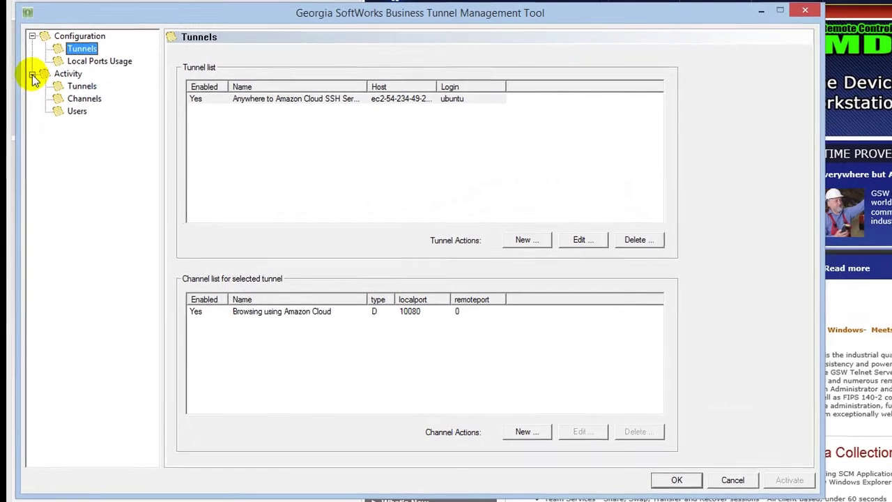
left_click(78, 86)
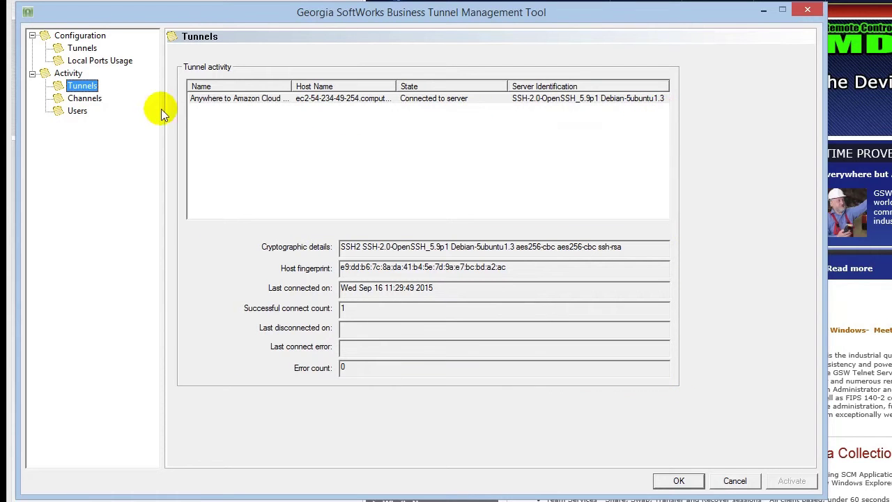
left_click(86, 101)
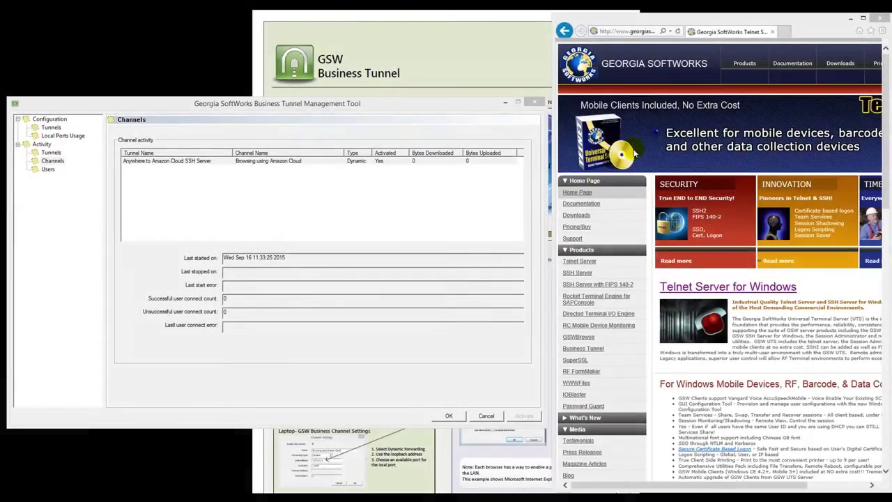
Step: Browse between the Georgia SoftWorks home page and its Business Tunnel page in Internet Explorer, checking the channel's downloaded and uploaded bytes
mouse_move(755, 64)
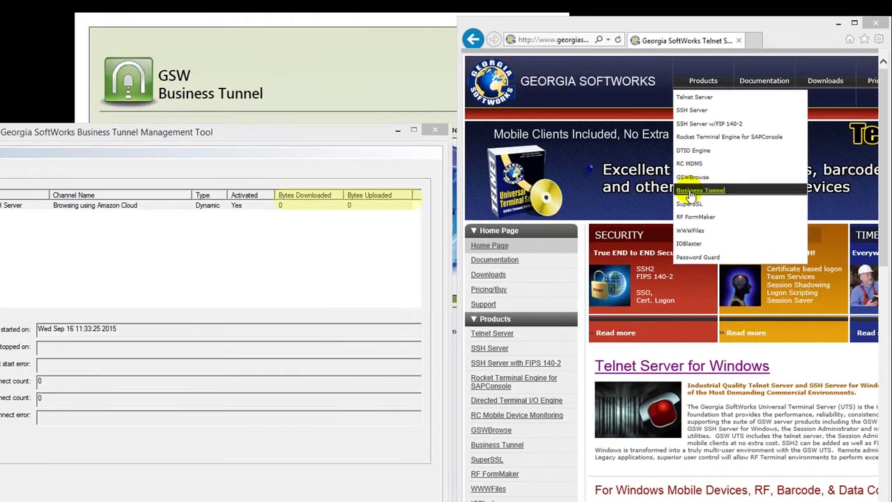
left_click(735, 150)
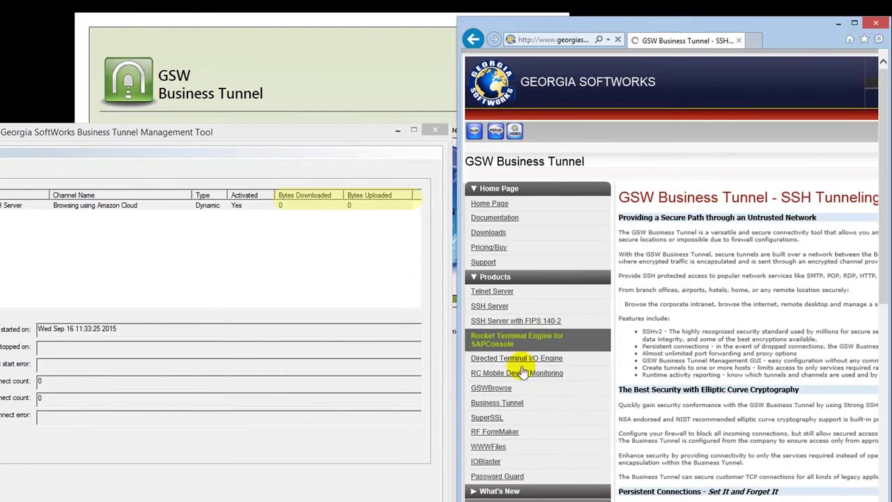
left_click(511, 394)
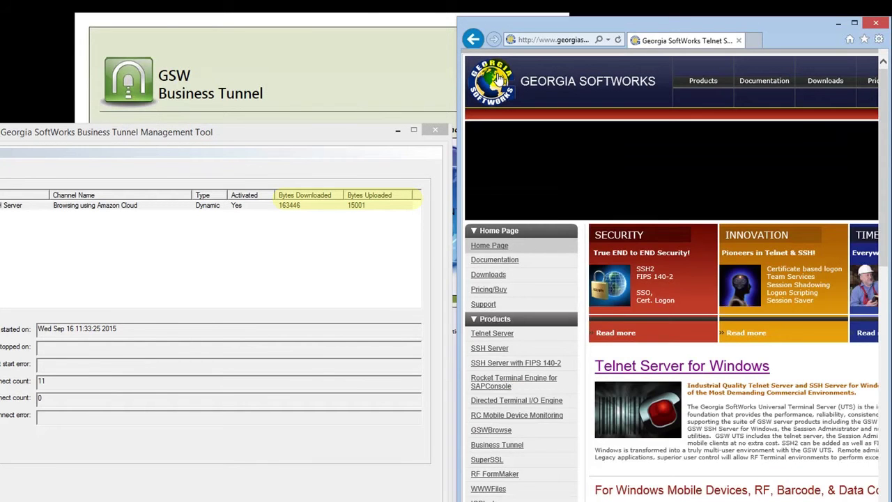
left_click(499, 79)
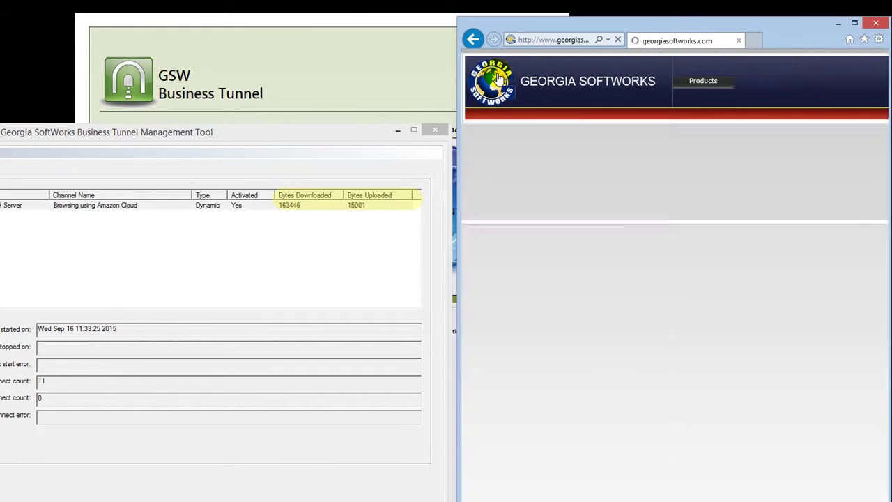
left_click(473, 444)
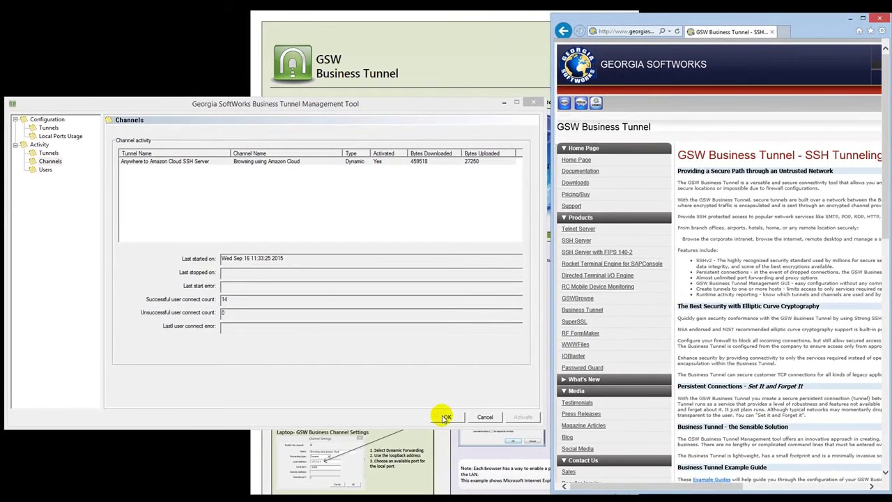
Step: Confirm and close the Business Tunnel Management Tool, and close the Internet Explorer window
left_click(444, 417)
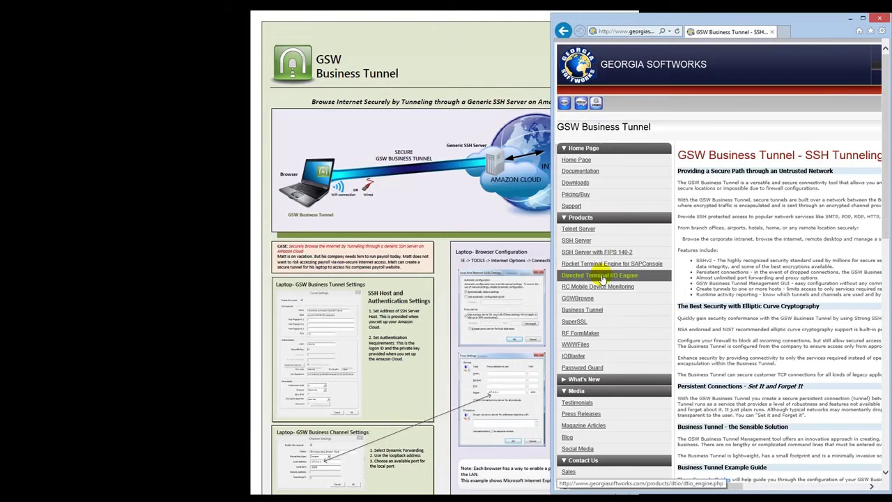
left_click(879, 18)
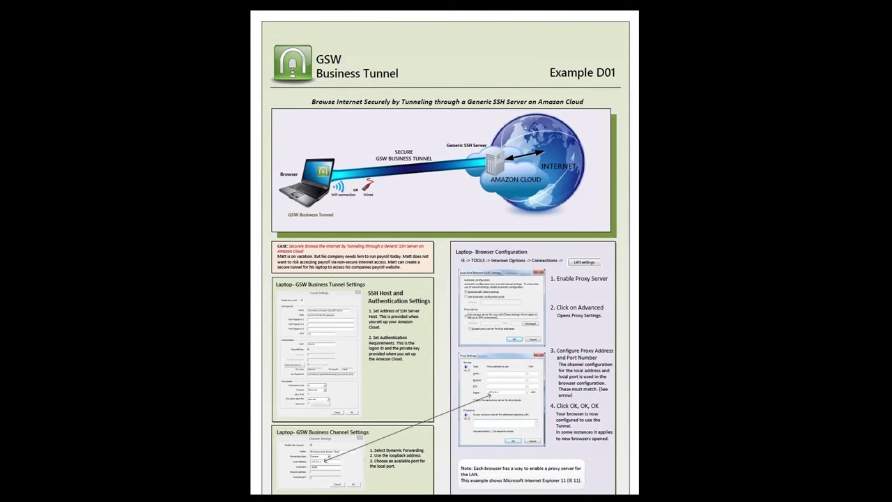